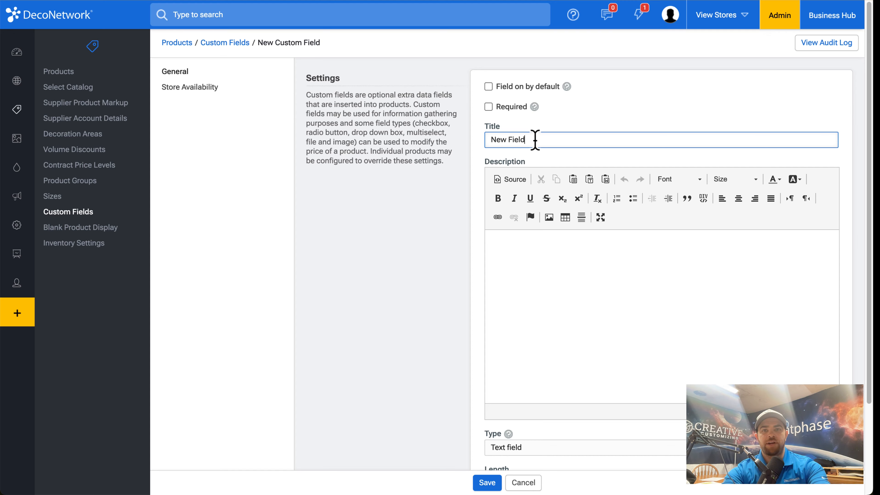
Replace the new custom field's title with "Player Name"
{"action": "type", "text": "\\"}
{"action": "key", "text": "BackSpace"}
{"action": "key", "text": "BackSpace"}
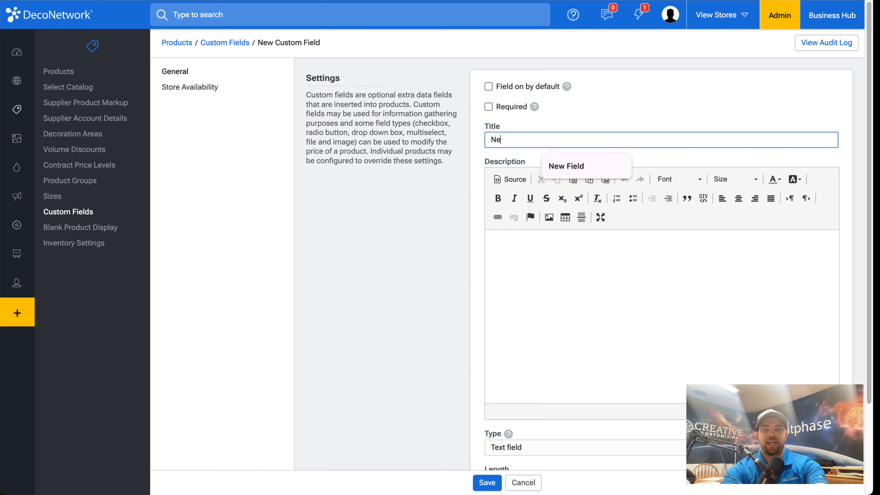
{"action": "key", "text": "BackSpace"}
{"action": "key", "text": "BackSpace"}
{"action": "type", "text": "Player Name"}
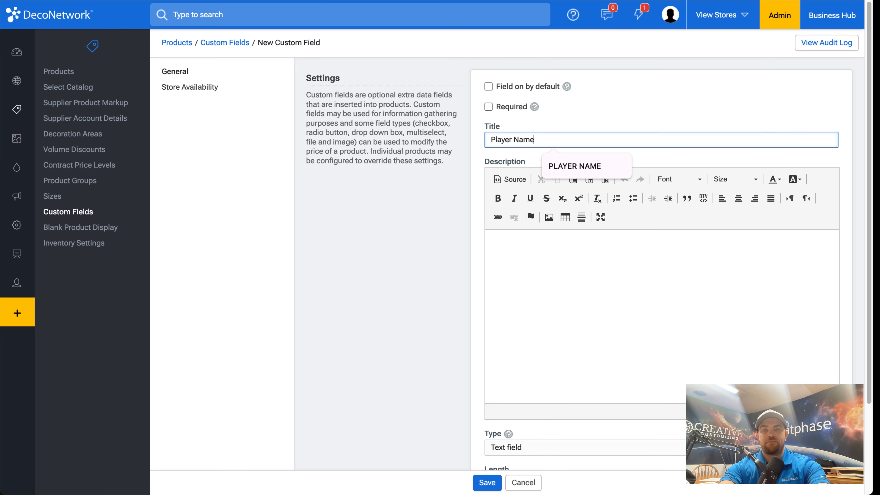
{"action": "left_click", "coordinate": [604, 118]}
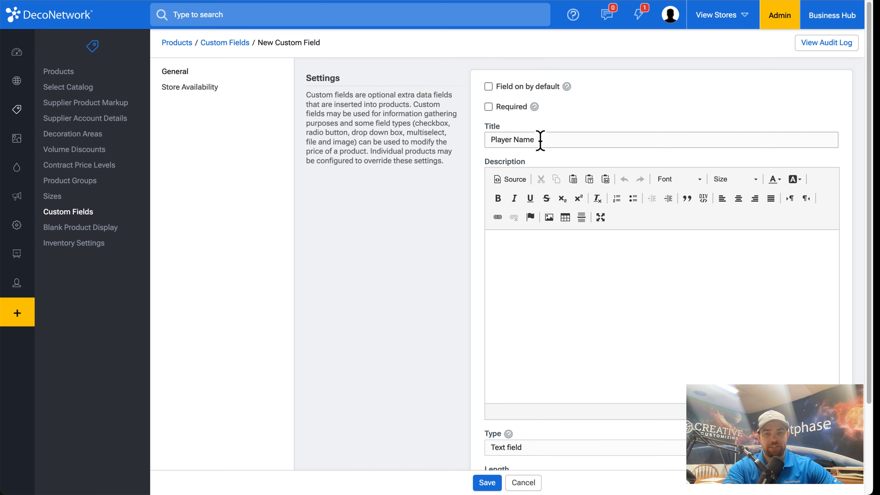
Choose Text field as the type of the Player Name custom field
{"action": "scroll", "coordinate": [582, 163], "scroll_direction": "down", "scroll_amount": 3}
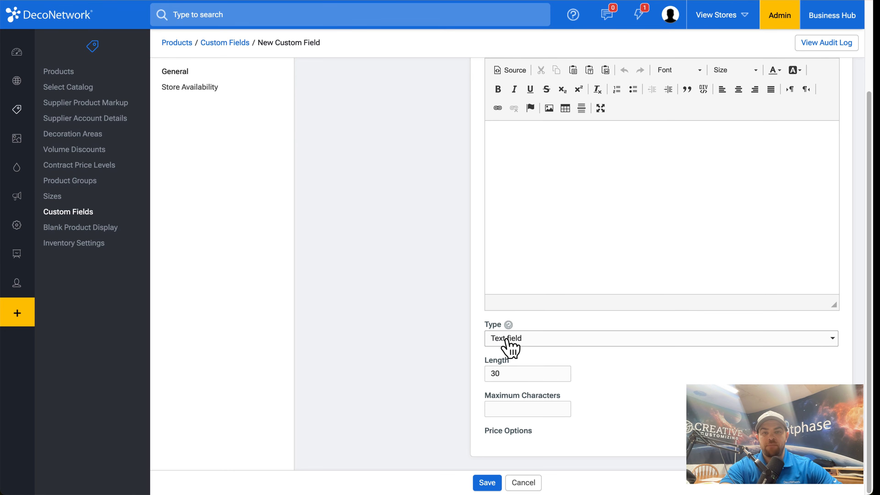
{"action": "left_click", "coordinate": [573, 344]}
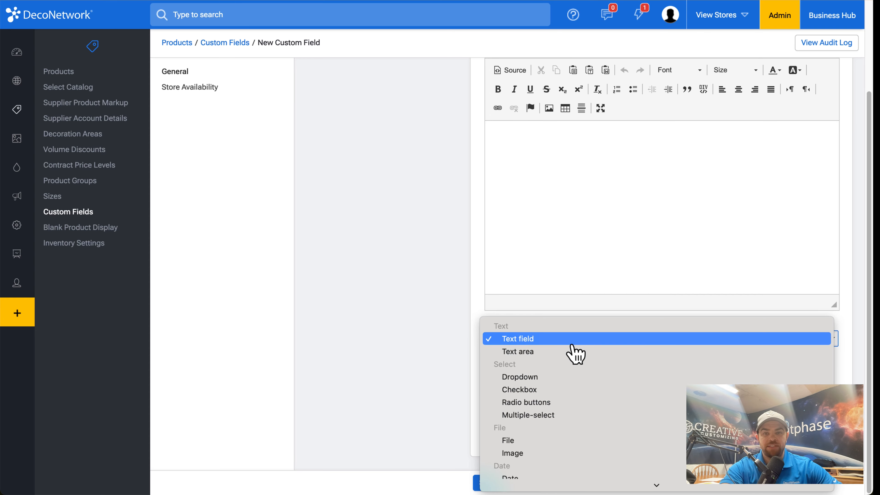
{"action": "left_click", "coordinate": [561, 340]}
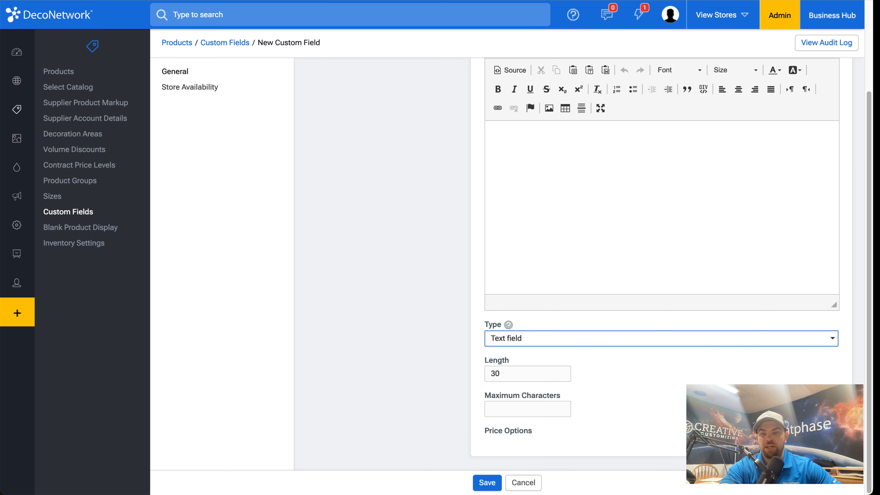
Set the Player Name field's price option to add $5
{"action": "key", "text": "ctrl+plus"}
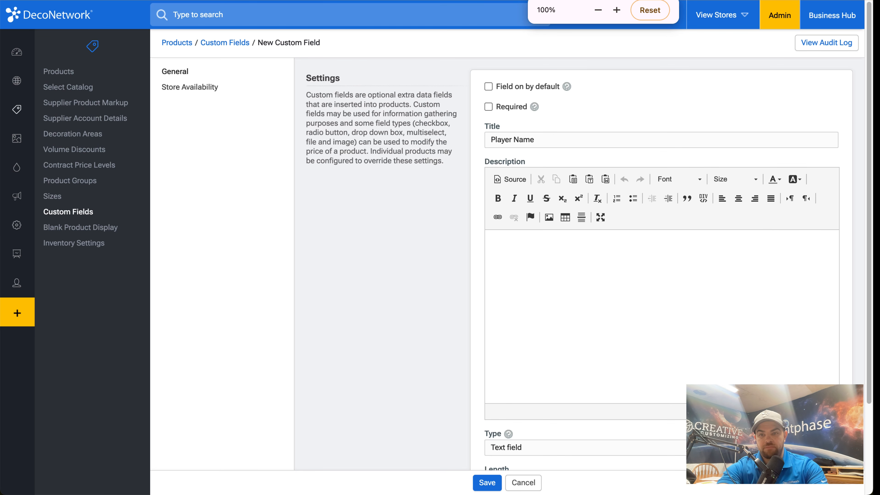
{"action": "scroll", "coordinate": [655, 264], "scroll_direction": "down", "scroll_amount": 5}
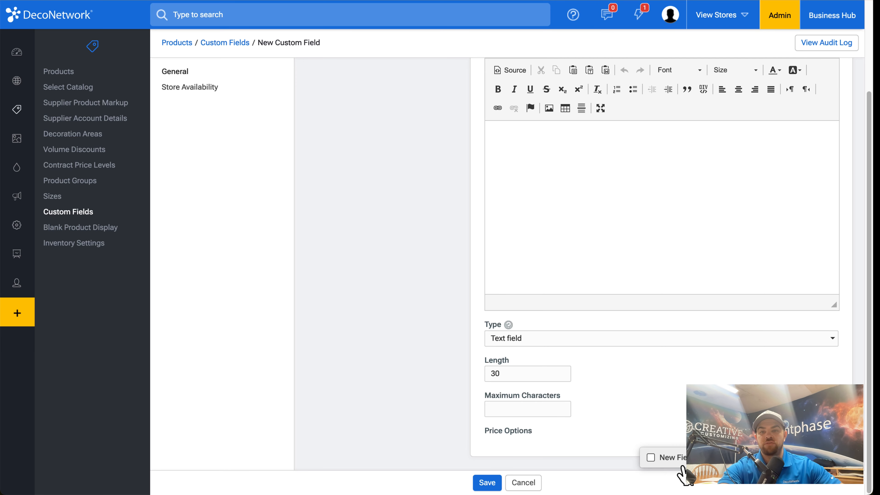
{"action": "scroll", "coordinate": [679, 470], "scroll_direction": "up", "scroll_amount": 3}
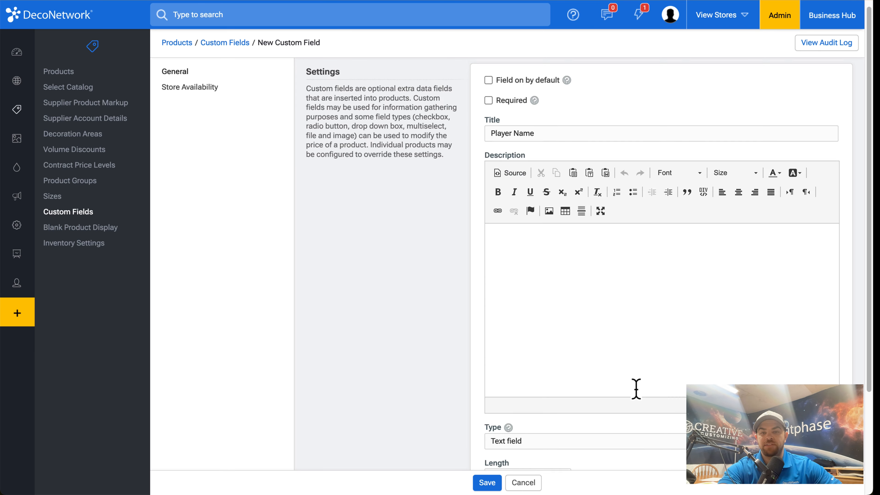
{"action": "scroll", "coordinate": [634, 388], "scroll_direction": "down", "scroll_amount": 4}
{"action": "left_click", "coordinate": [536, 438]}
{"action": "type", "text": "5"}
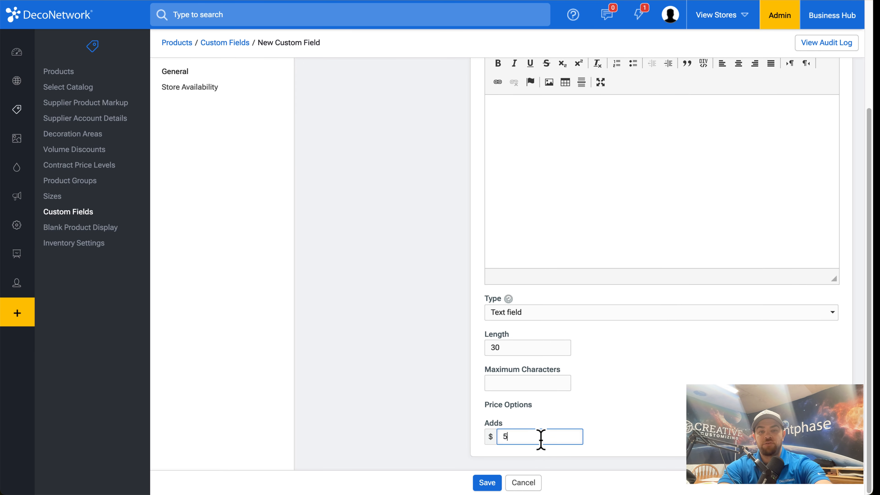
{"action": "left_click", "coordinate": [539, 424]}
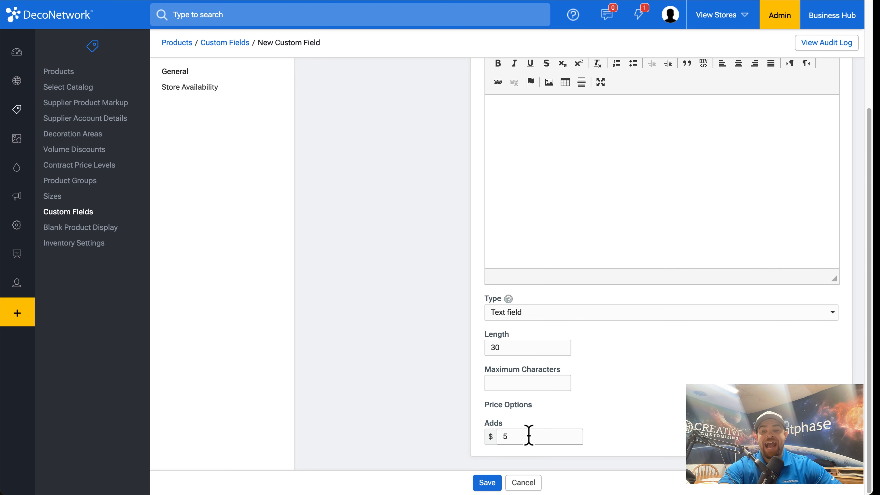
{"action": "scroll", "coordinate": [528, 435], "scroll_direction": "up", "scroll_amount": 3}
{"action": "scroll", "coordinate": [529, 435], "scroll_direction": "up", "scroll_amount": 1}
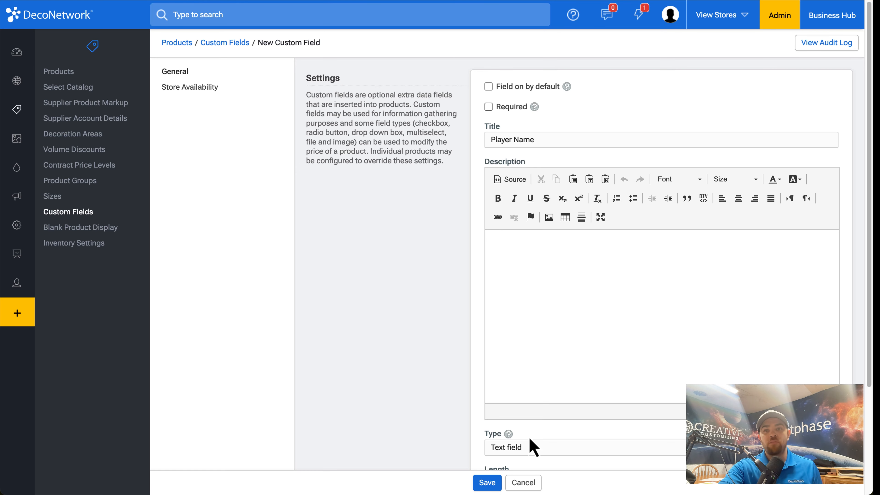
{"action": "left_click", "coordinate": [200, 90]}
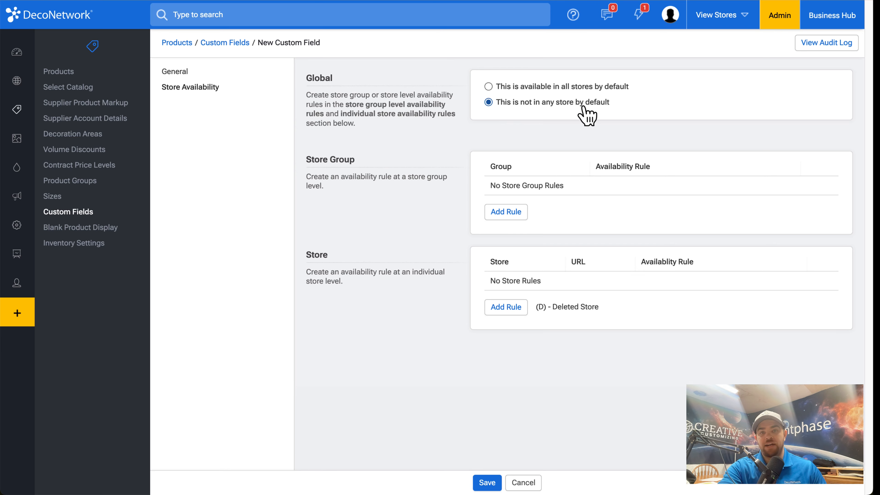
{"action": "left_click", "coordinate": [506, 307]}
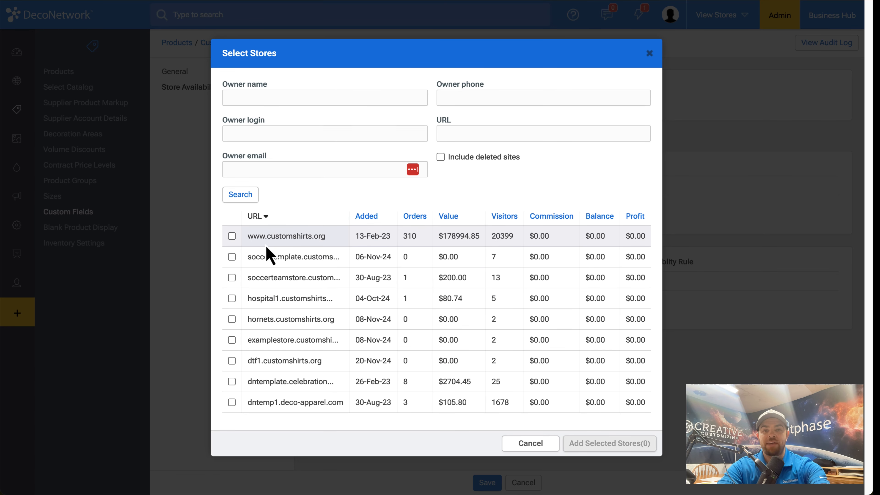
{"action": "left_click", "coordinate": [232, 236]}
{"action": "left_click", "coordinate": [597, 446]}
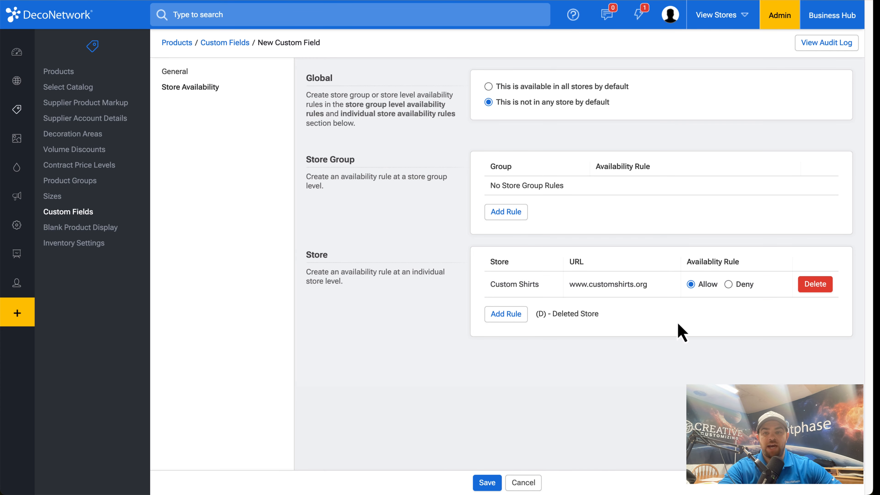
{"action": "left_click", "coordinate": [489, 481]}
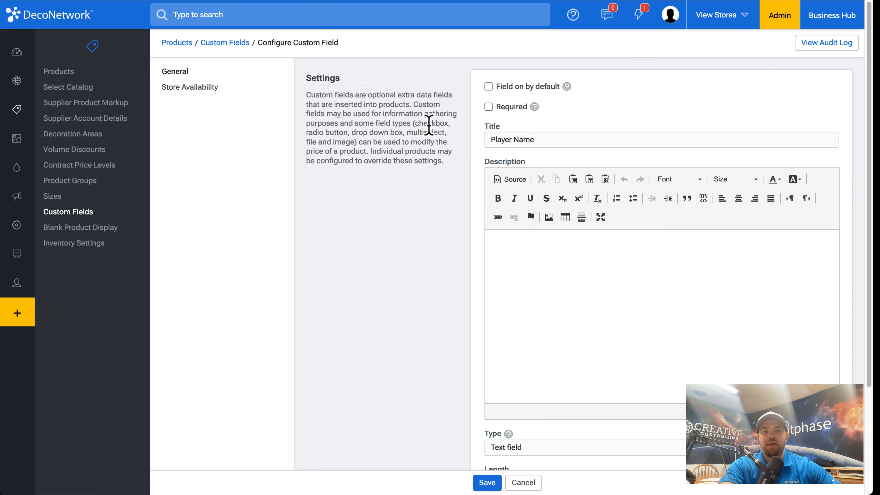
In the Apparel product group's custom fields, turn on Player Name and mark it as required
{"action": "left_click", "coordinate": [103, 183]}
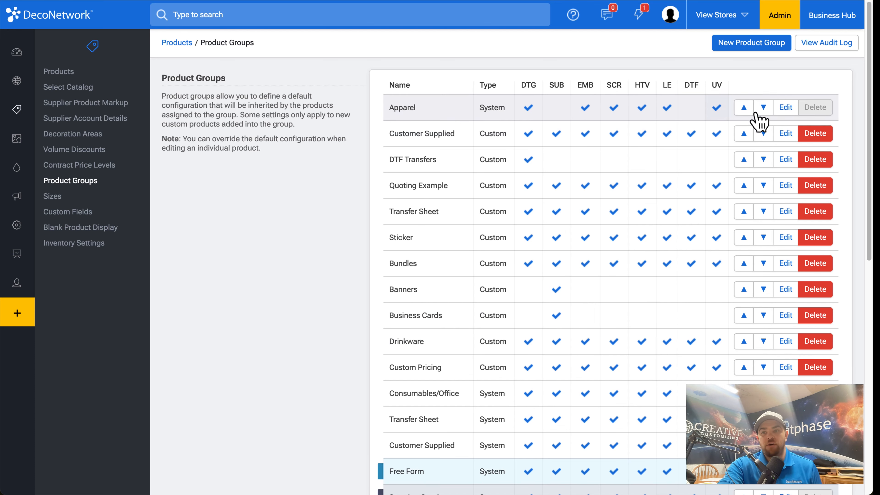
{"action": "left_click", "coordinate": [786, 107]}
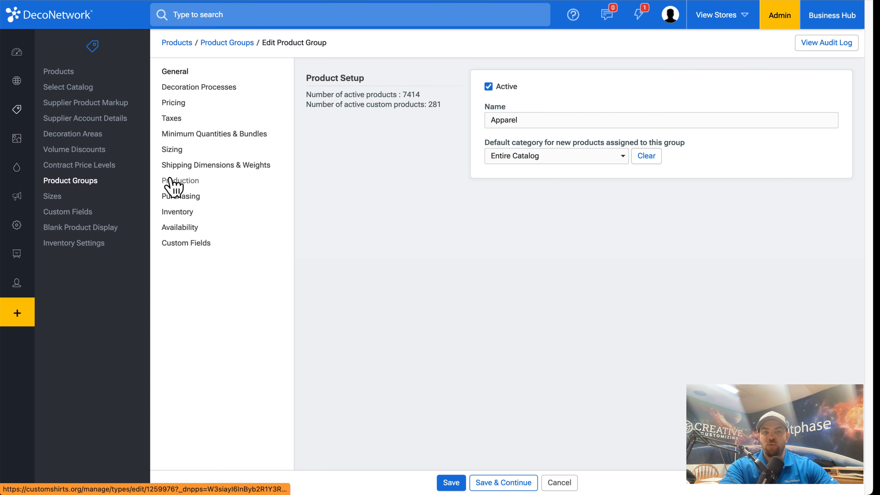
{"action": "left_click", "coordinate": [172, 243]}
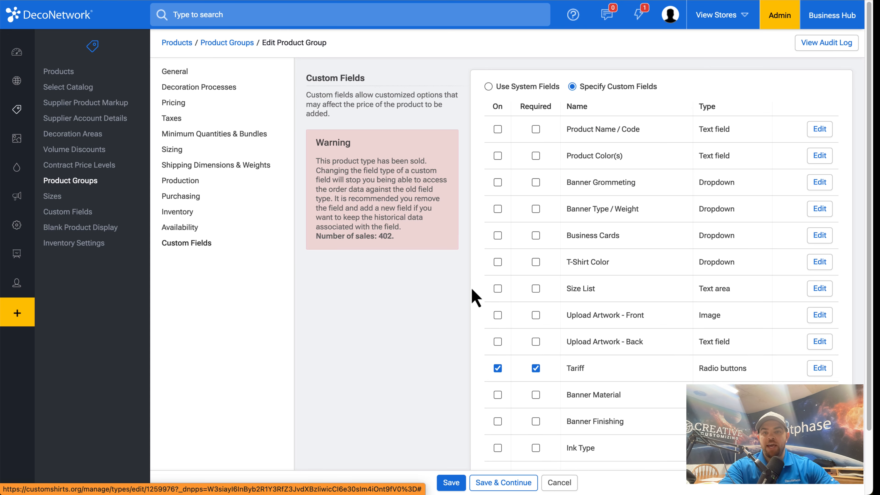
{"action": "scroll", "coordinate": [475, 299], "scroll_direction": "down", "scroll_amount": 1}
{"action": "scroll", "coordinate": [474, 299], "scroll_direction": "down", "scroll_amount": 1}
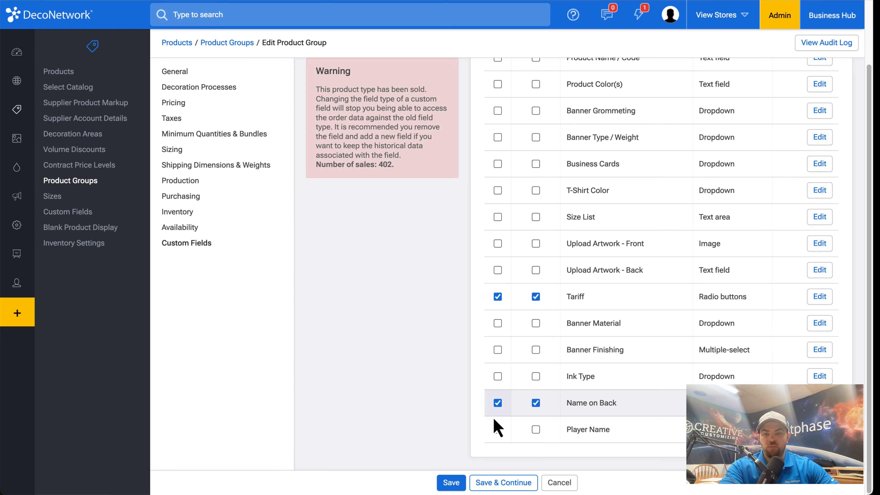
{"action": "left_click", "coordinate": [498, 430]}
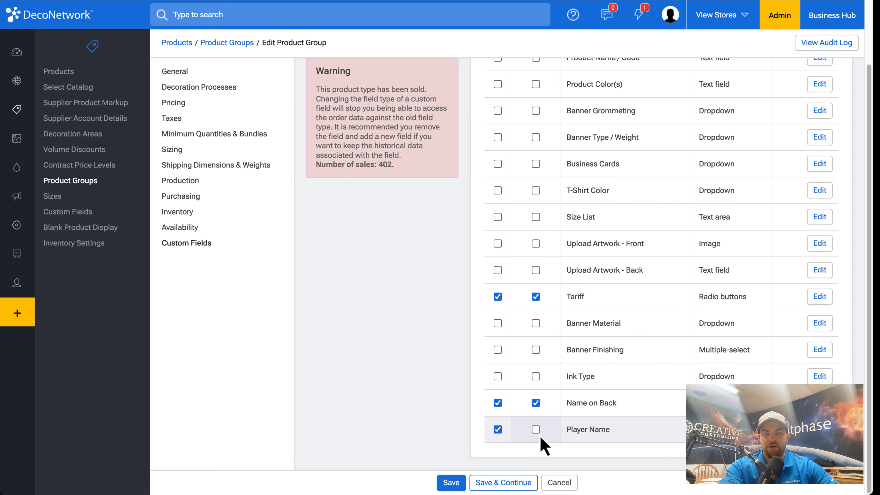
{"action": "left_click", "coordinate": [536, 430]}
Turn off the Name on Back and Tariff custom fields for the Apparel group, including their required settings
{"action": "left_click", "coordinate": [498, 403]}
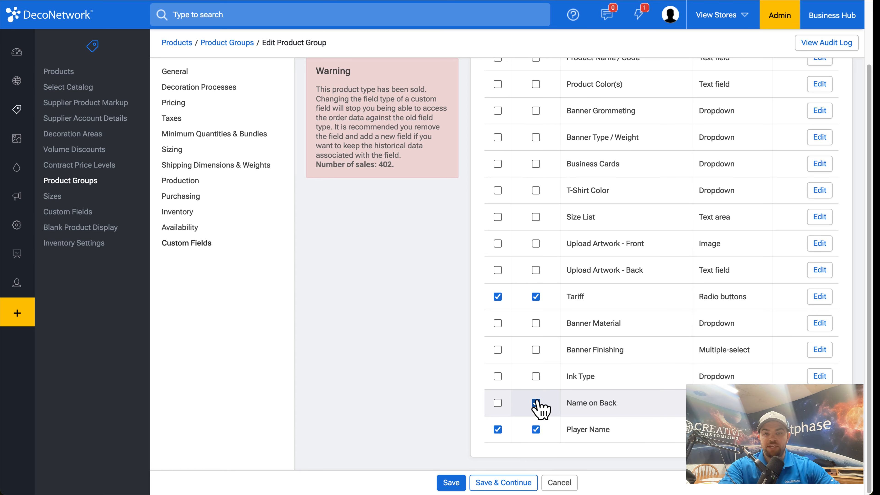
{"action": "left_click", "coordinate": [535, 403]}
{"action": "left_click", "coordinate": [498, 296]}
{"action": "left_click", "coordinate": [536, 297]}
Make the Player Name field optional and save the Apparel product group
{"action": "scroll", "coordinate": [503, 134], "scroll_direction": "up", "scroll_amount": 2}
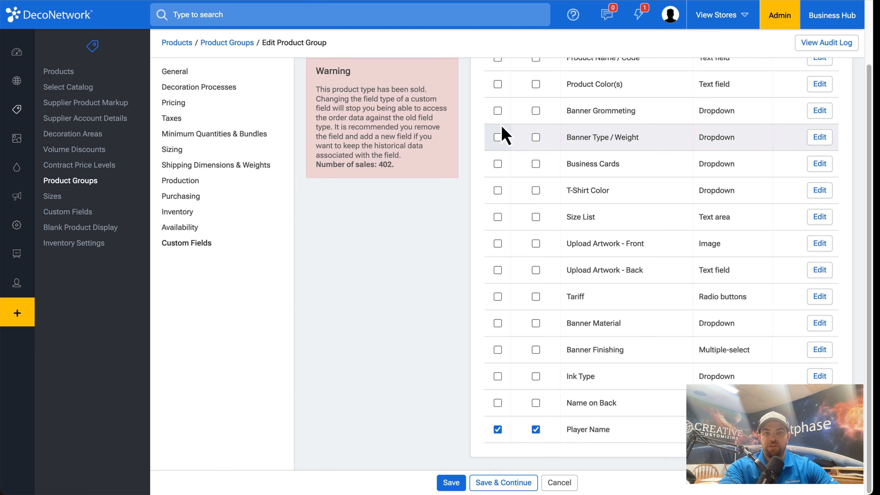
{"action": "scroll", "coordinate": [540, 118], "scroll_direction": "down", "scroll_amount": 2}
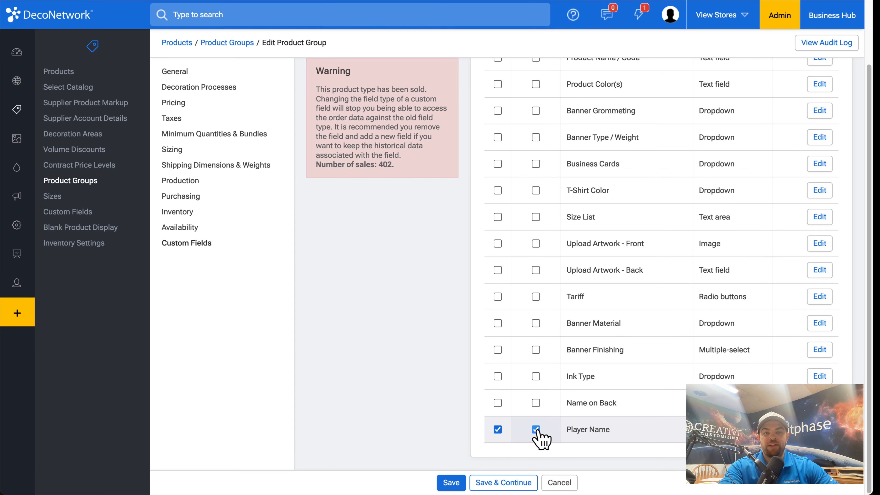
{"action": "scroll", "coordinate": [536, 173], "scroll_direction": "up", "scroll_amount": 2}
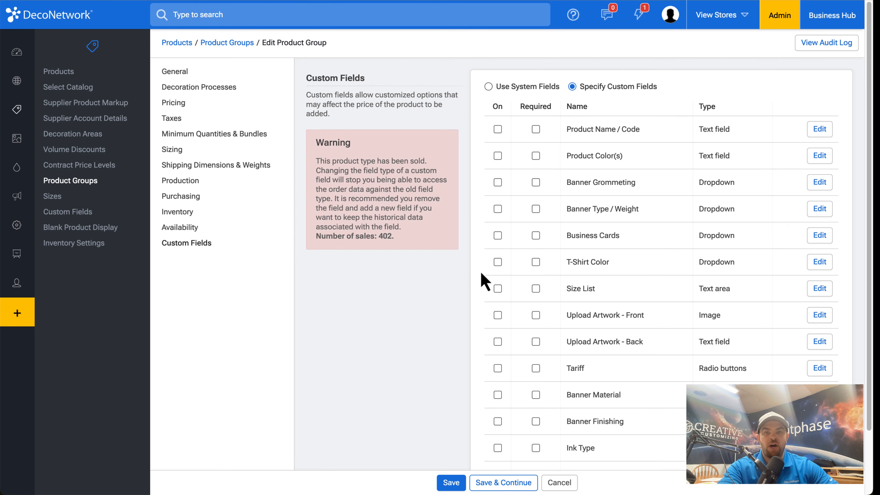
{"action": "scroll", "coordinate": [495, 323], "scroll_direction": "down", "scroll_amount": 2}
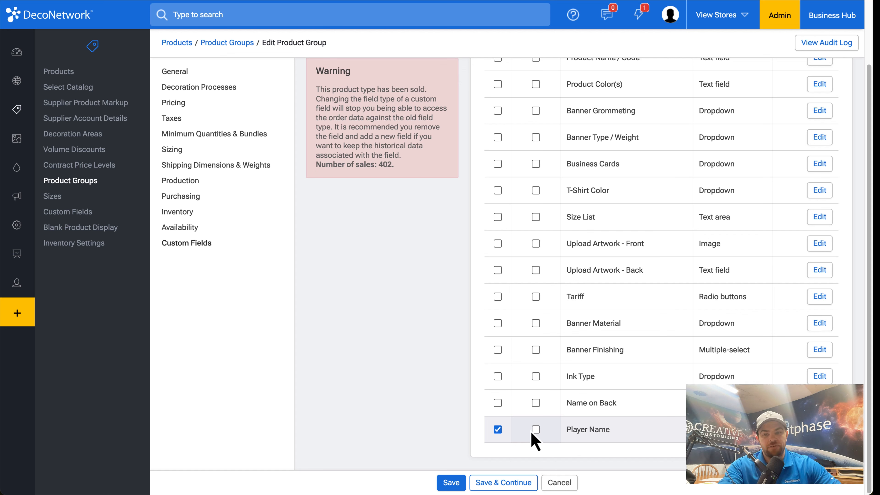
{"action": "left_click", "coordinate": [451, 483]}
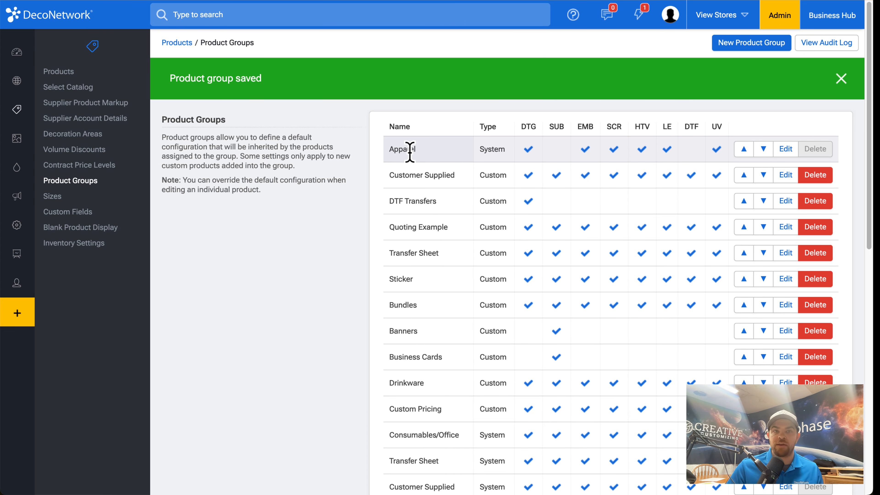
Reopen the Player Name custom field and review its store availability rules
{"action": "left_click", "coordinate": [63, 212]}
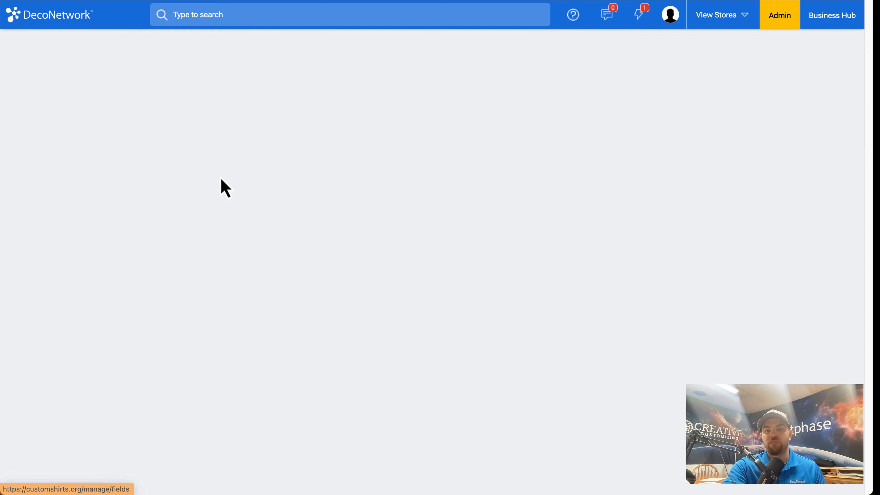
{"action": "scroll", "coordinate": [715, 312], "scroll_direction": "down", "scroll_amount": 3}
{"action": "left_click", "coordinate": [516, 447]}
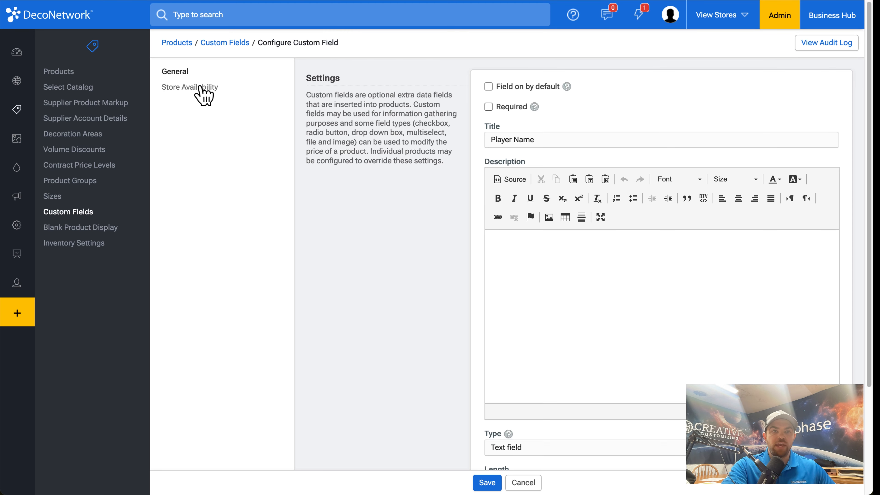
{"action": "left_click", "coordinate": [197, 93]}
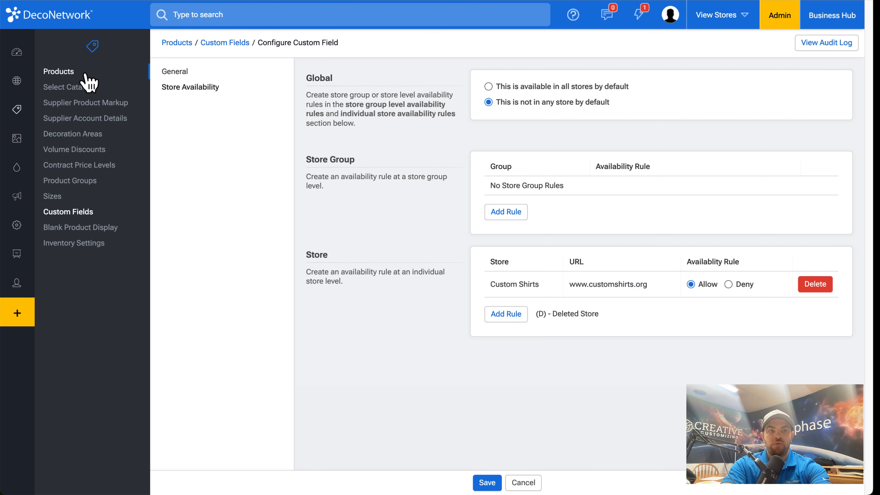
Open the Fan Favorite Tee product (PC450) and view its page in the store
{"action": "left_click", "coordinate": [69, 74]}
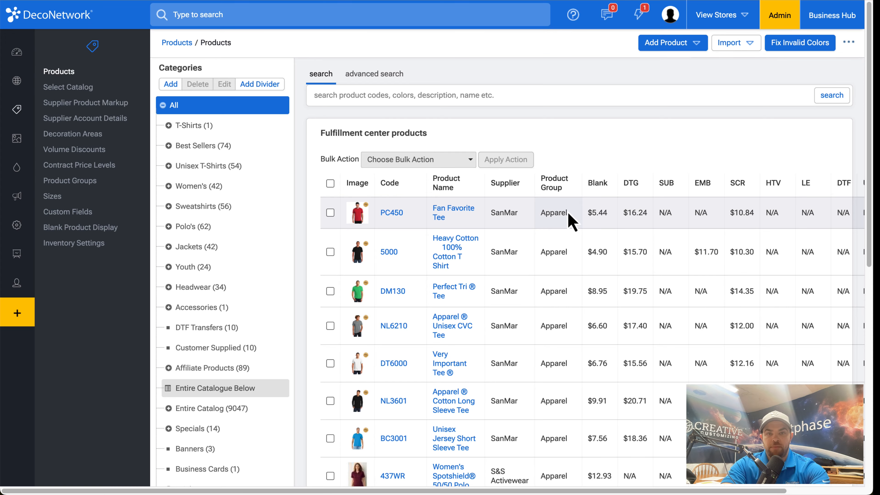
{"action": "left_click", "coordinate": [456, 215]}
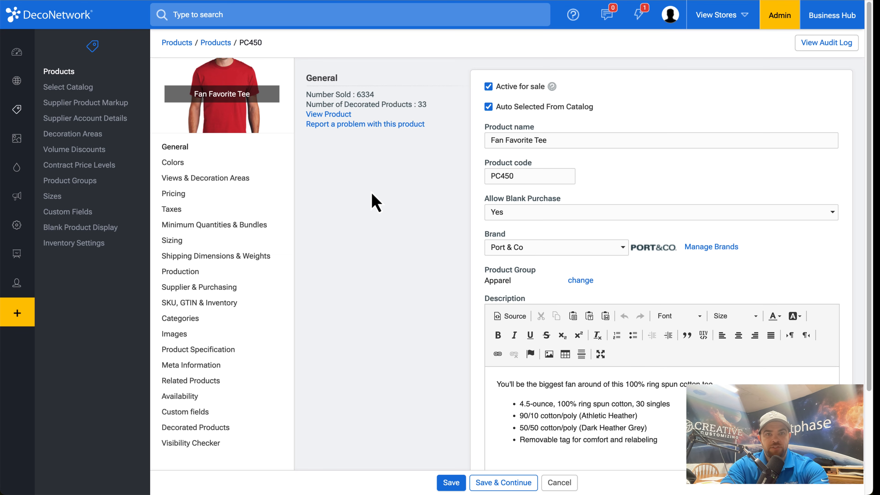
{"action": "left_click", "coordinate": [322, 115]}
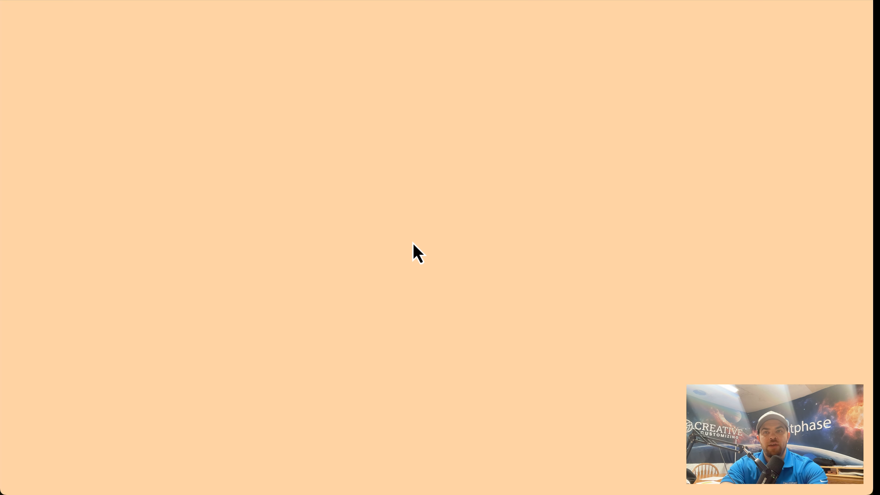
Open the Fan Favorite Tee product page in the page editor and look through the list of store pages
{"action": "scroll", "coordinate": [413, 244], "scroll_direction": "down", "scroll_amount": 1}
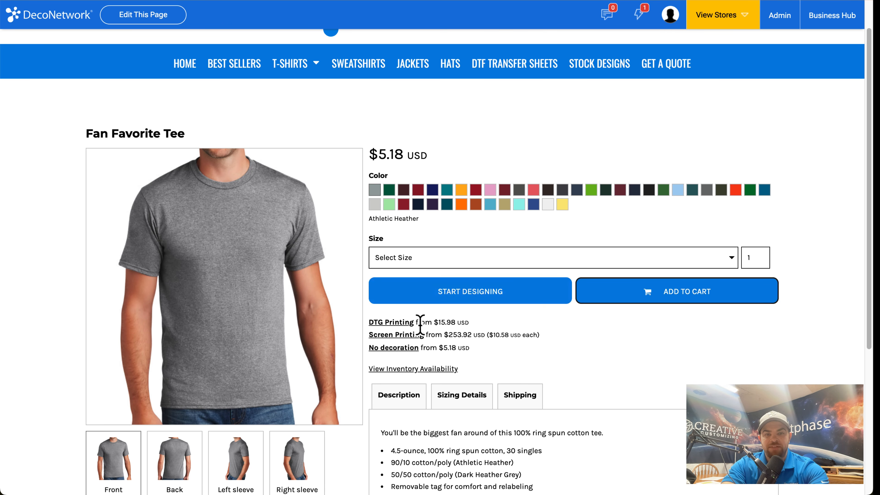
{"action": "mouse_move", "coordinate": [246, 52]}
{"action": "left_click", "coordinate": [136, 19]}
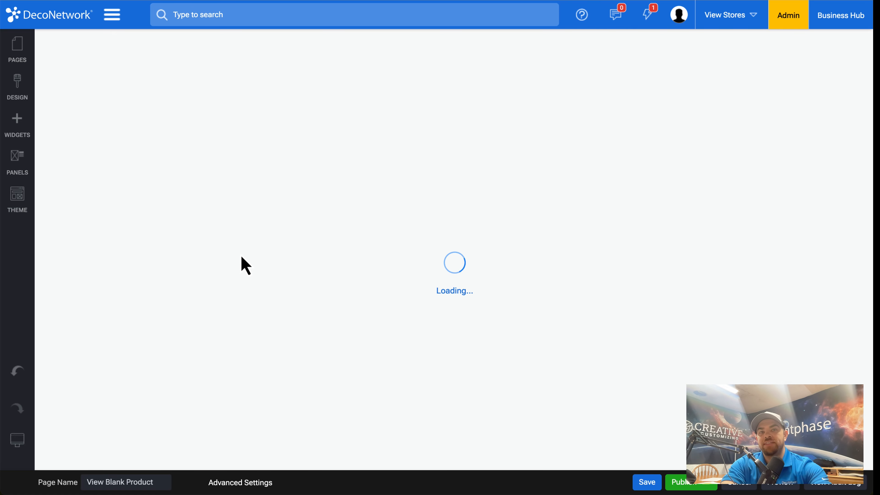
{"action": "left_click", "coordinate": [26, 64]}
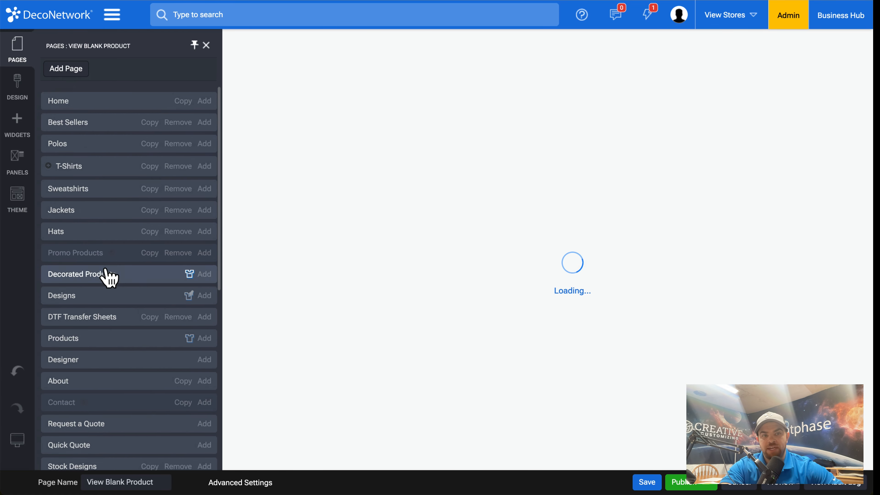
{"action": "scroll", "coordinate": [104, 275], "scroll_direction": "down", "scroll_amount": 10}
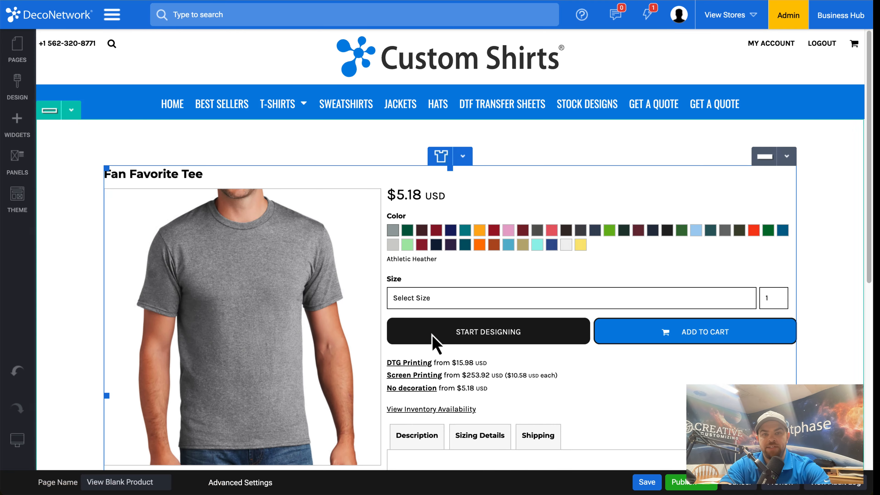
Set Show Optional Product Custom Fields to Yes in the View Blank Product widget's properties and save the page
{"action": "double_click", "coordinate": [432, 335]}
{"action": "key", "text": "super+f"}
{"action": "type", "text": "custom"}
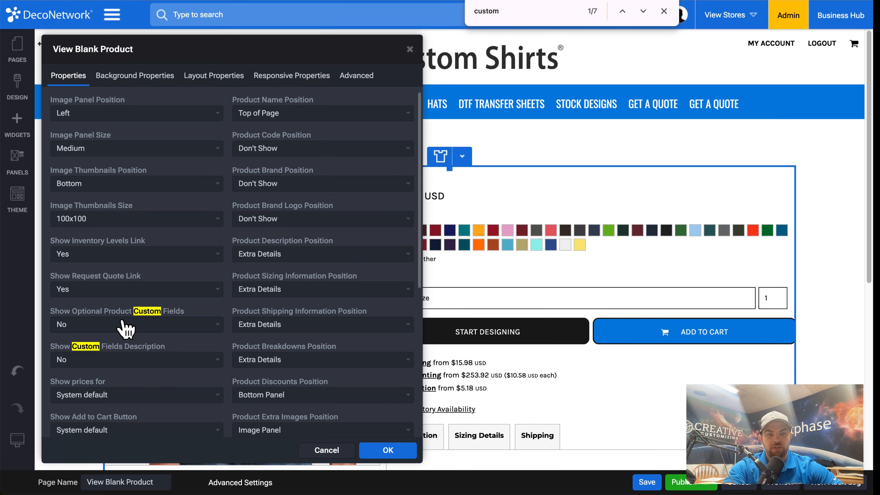
{"action": "left_click", "coordinate": [96, 325]}
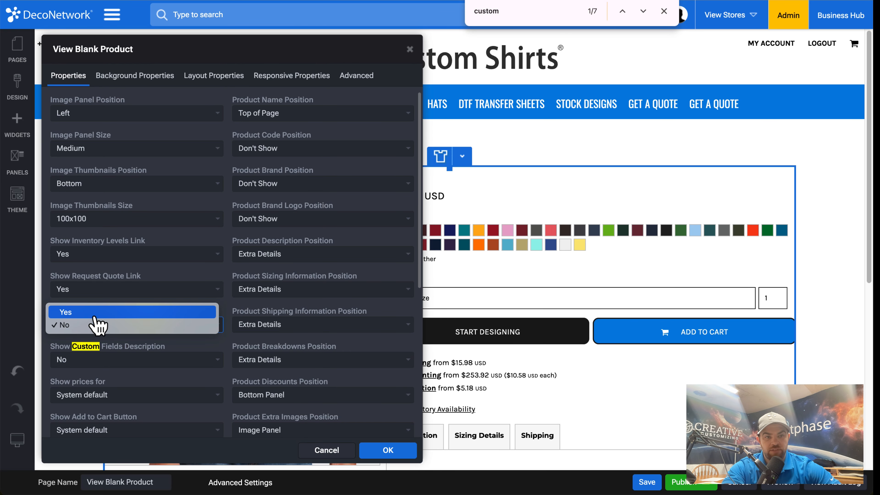
{"action": "left_click", "coordinate": [95, 313]}
{"action": "left_click", "coordinate": [389, 450]}
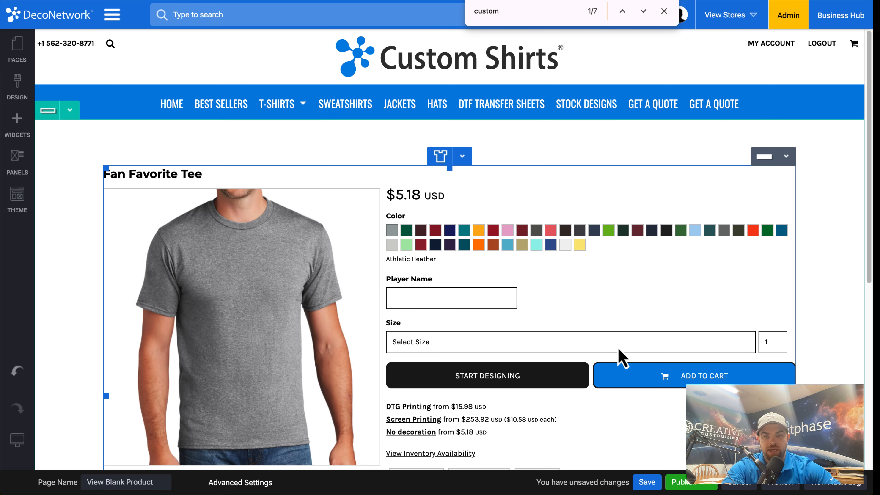
{"action": "left_click", "coordinate": [647, 482]}
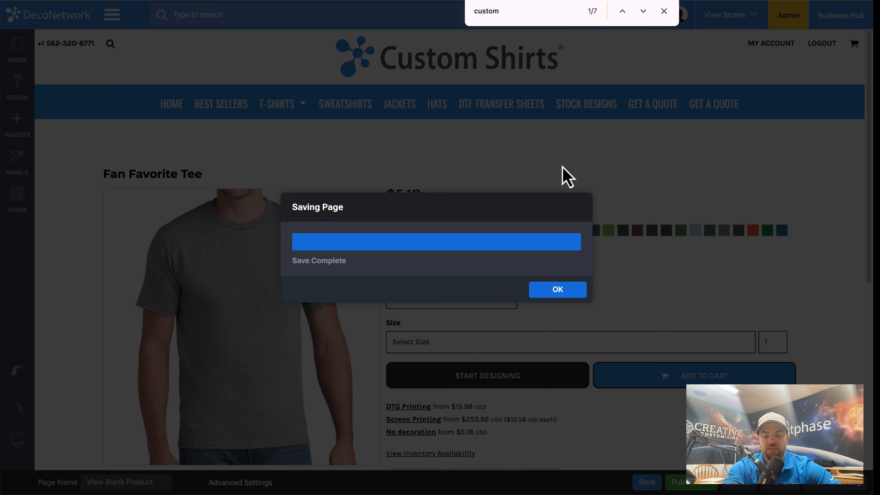
{"action": "left_click", "coordinate": [571, 291]}
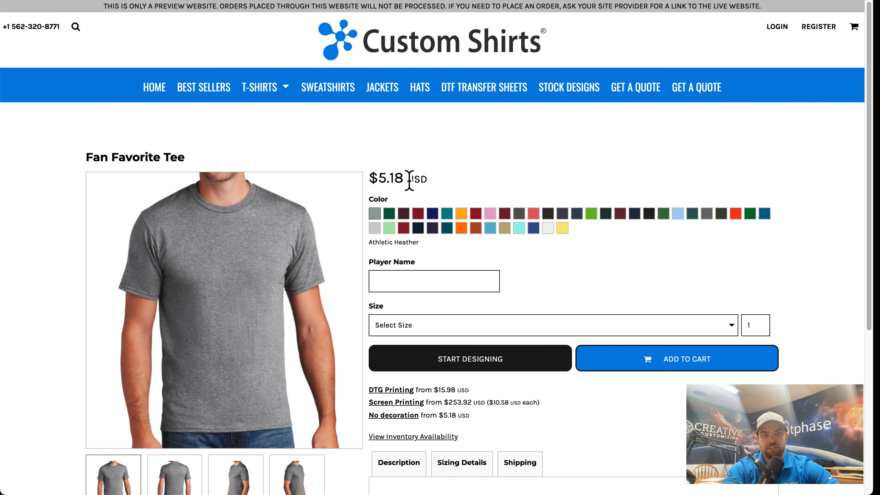
Enter a player's surname in the Player Name field of the previewed Fan Favorite Tee page to apply the upcharge
{"action": "left_click", "coordinate": [414, 283]}
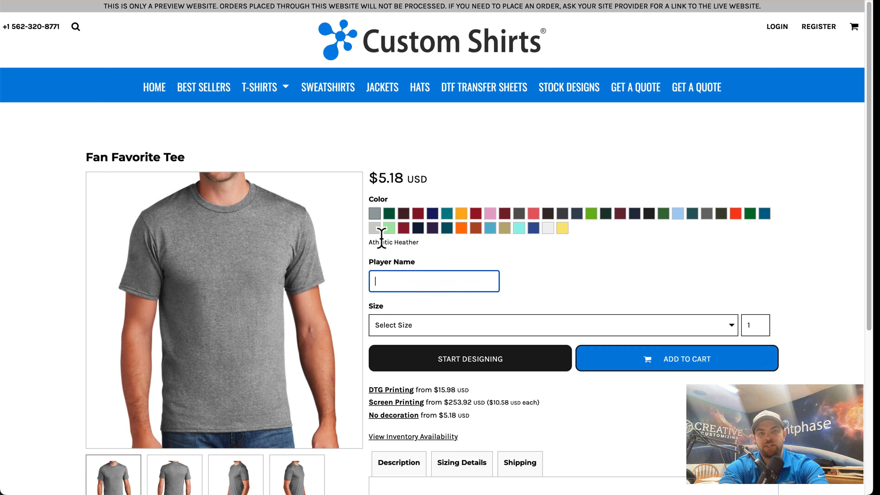
{"action": "type", "text": "Dewhurst"}
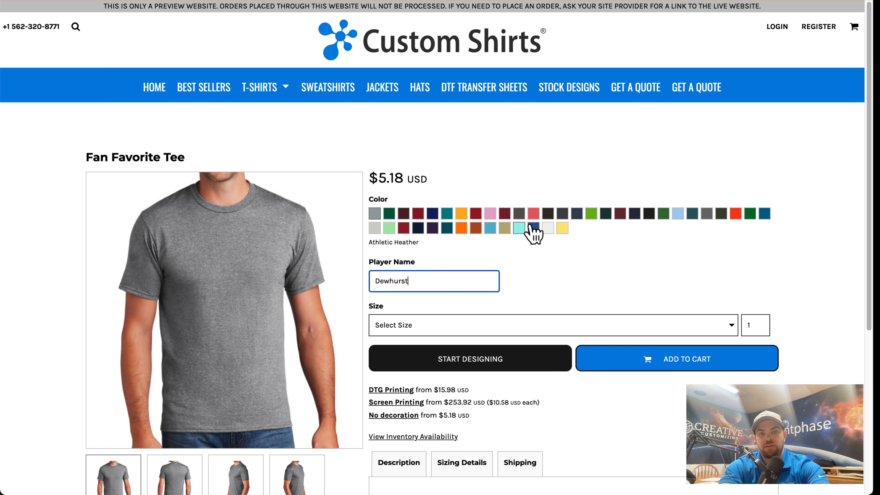
{"action": "left_click", "coordinate": [551, 251]}
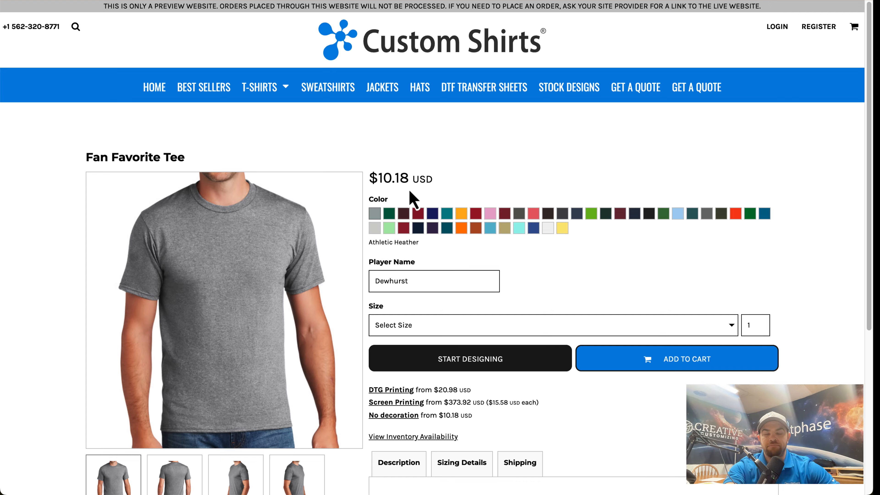